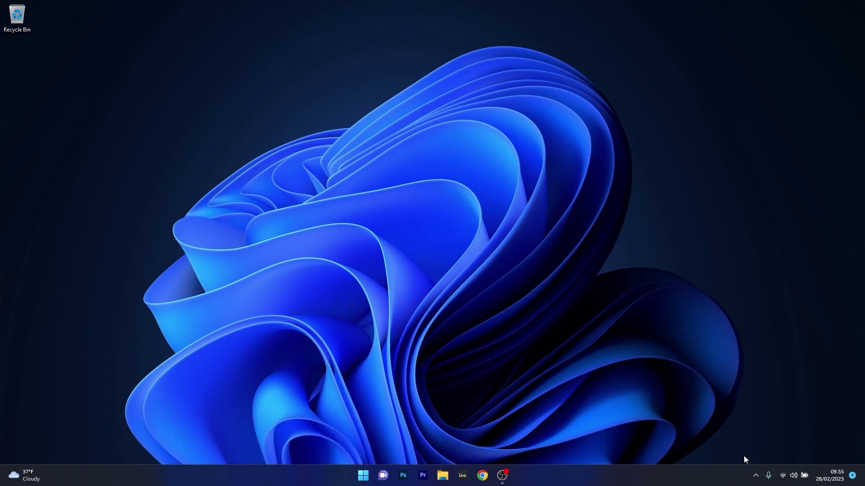
Exit Steam from its hidden tray icon, then close the tray flyout.
{"action": "left_click", "coordinate": [756, 476]}
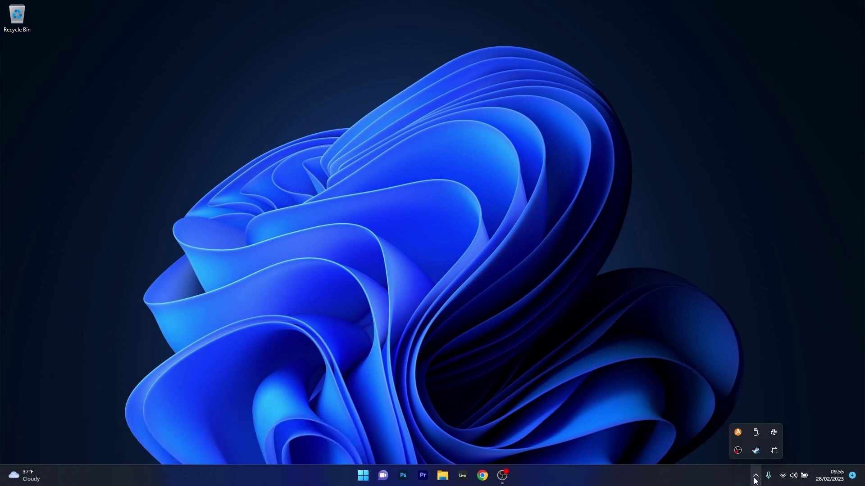
{"action": "right_click", "coordinate": [758, 452]}
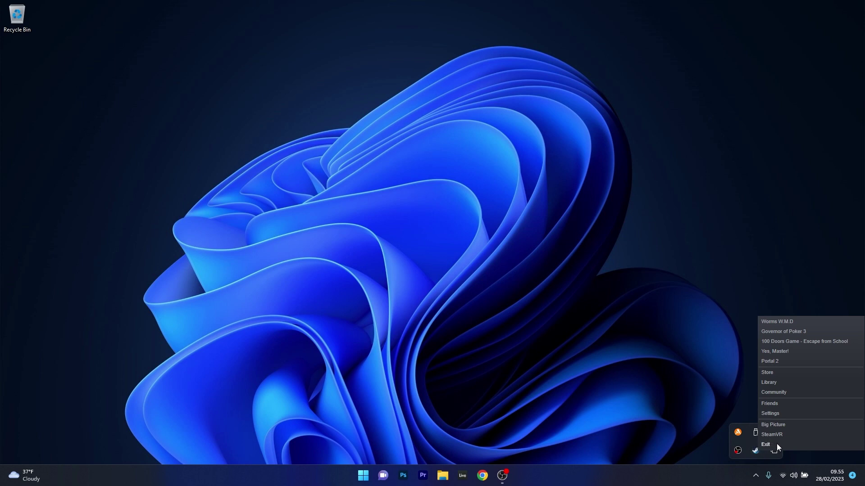
{"action": "left_click", "coordinate": [776, 444]}
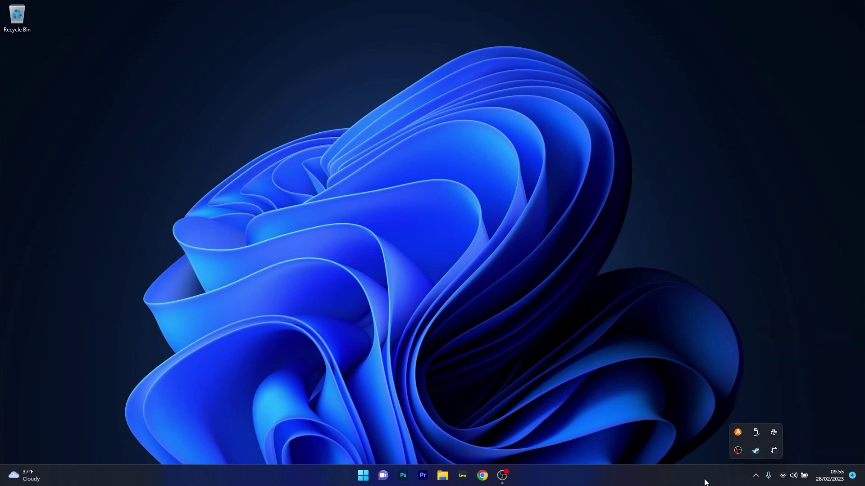
{"action": "left_click", "coordinate": [755, 476]}
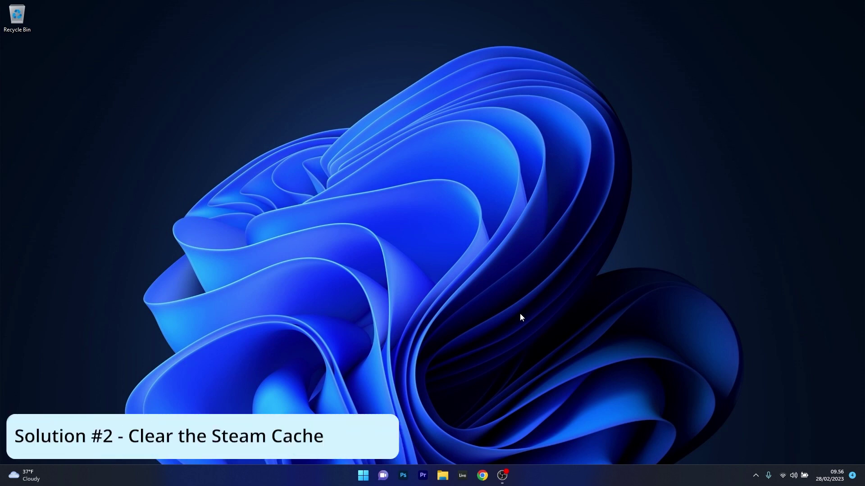
Relaunch Steam from the hidden tray icon and go to Steam > Settings.
{"action": "left_click", "coordinate": [756, 475]}
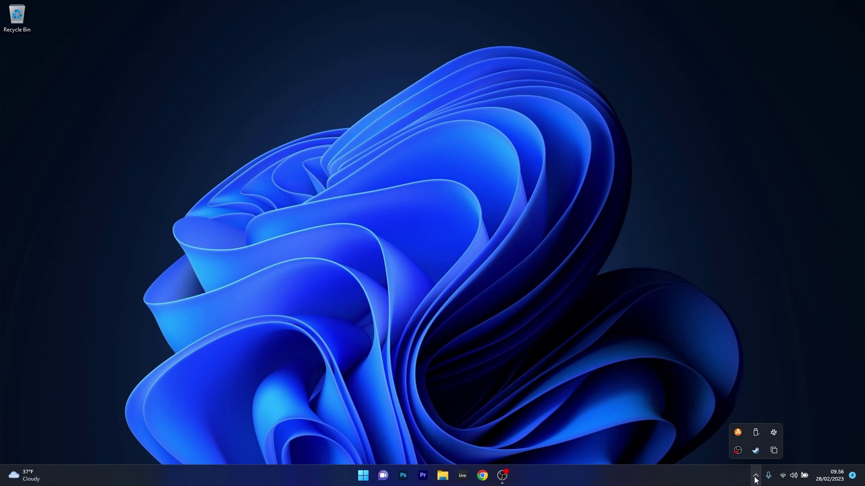
{"action": "left_click", "coordinate": [756, 450]}
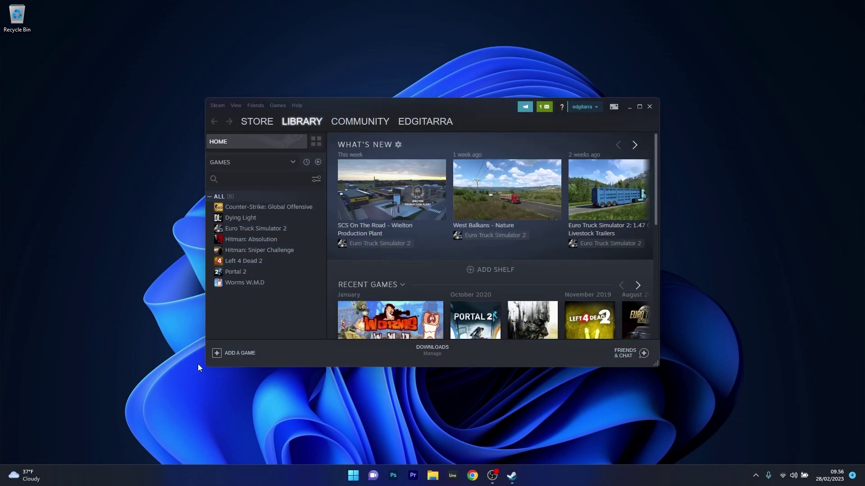
{"action": "left_click", "coordinate": [217, 108]}
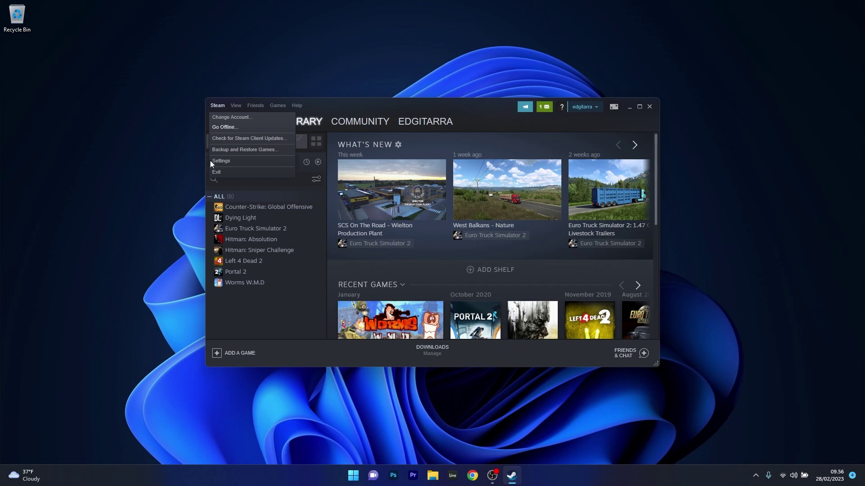
{"action": "left_click", "coordinate": [235, 160]}
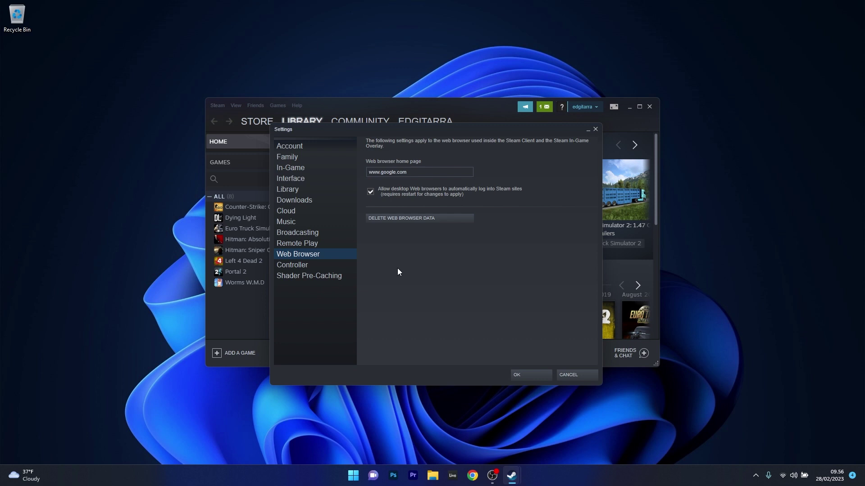
Clear Steam's download cache from the Downloads settings and confirm it.
{"action": "left_click", "coordinate": [301, 200]}
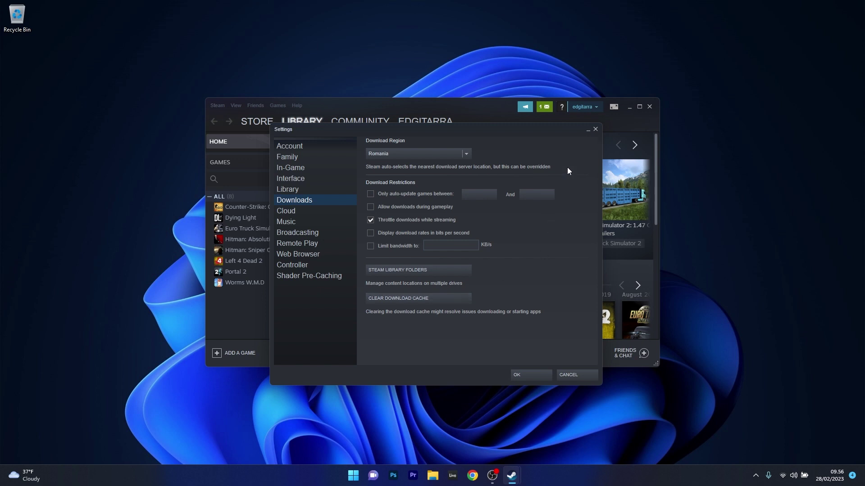
{"action": "left_click", "coordinate": [595, 129]}
{"action": "key", "text": "alt+F4"}
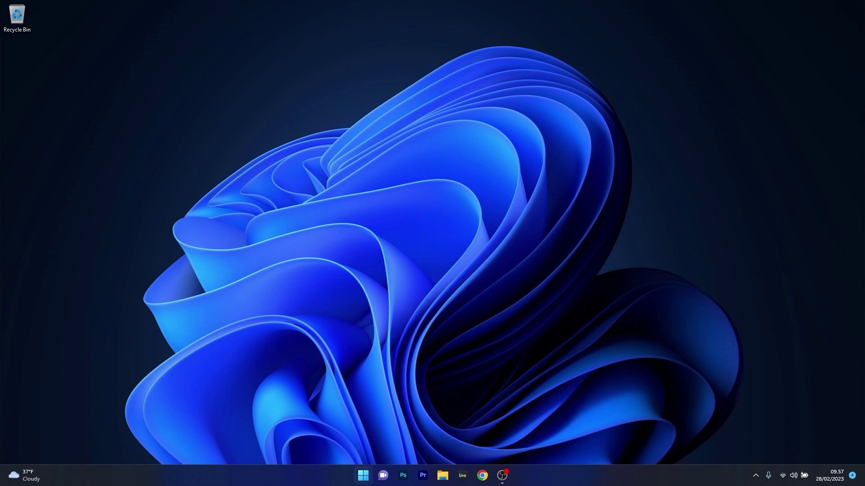
Run the Internet Connections troubleshooter from Settings > Troubleshoot > Other troubleshooters, then close it and Settings.
{"action": "left_click", "coordinate": [363, 475]}
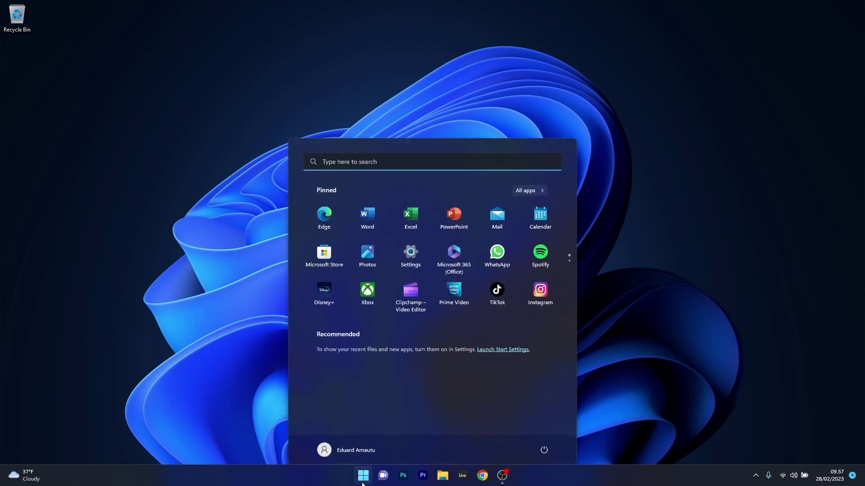
{"action": "left_click", "coordinate": [408, 246]}
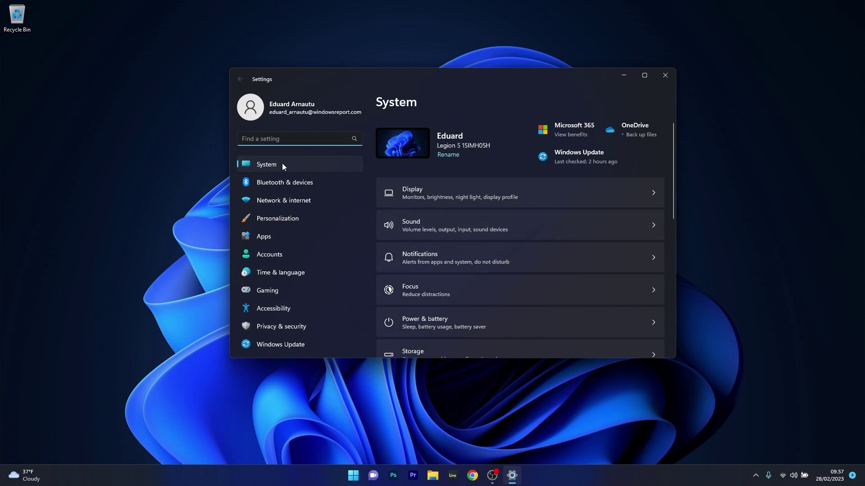
{"action": "left_click_drag", "start_coordinate": [672, 154], "coordinate": [674, 251]}
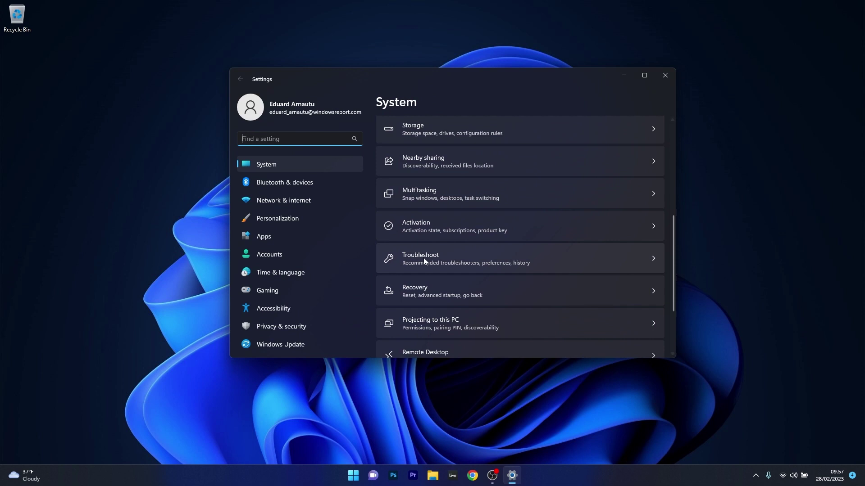
{"action": "left_click", "coordinate": [613, 261]}
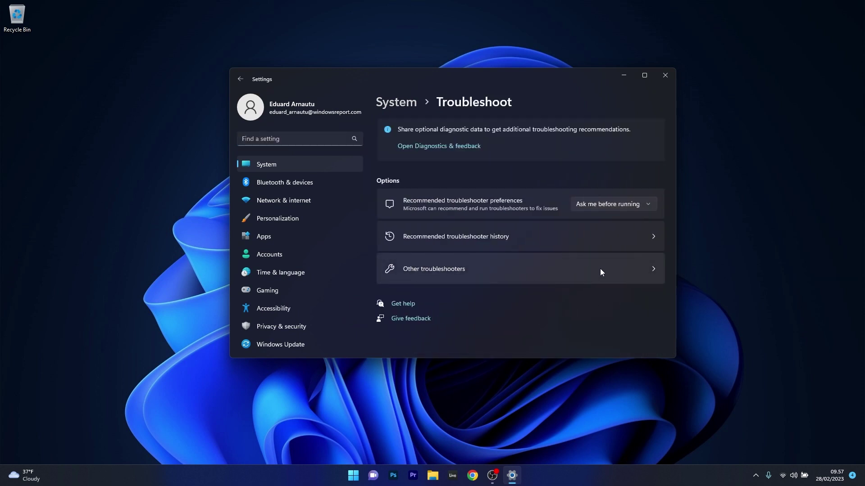
{"action": "left_click", "coordinate": [599, 271]}
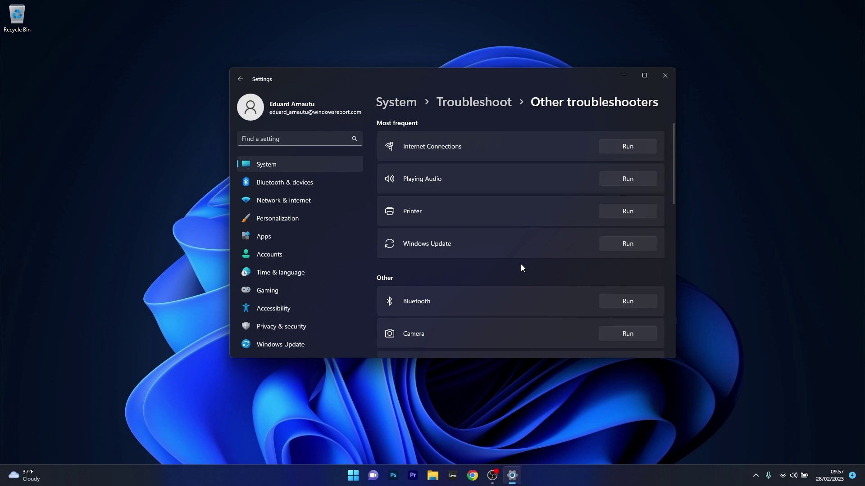
{"action": "left_click", "coordinate": [629, 146]}
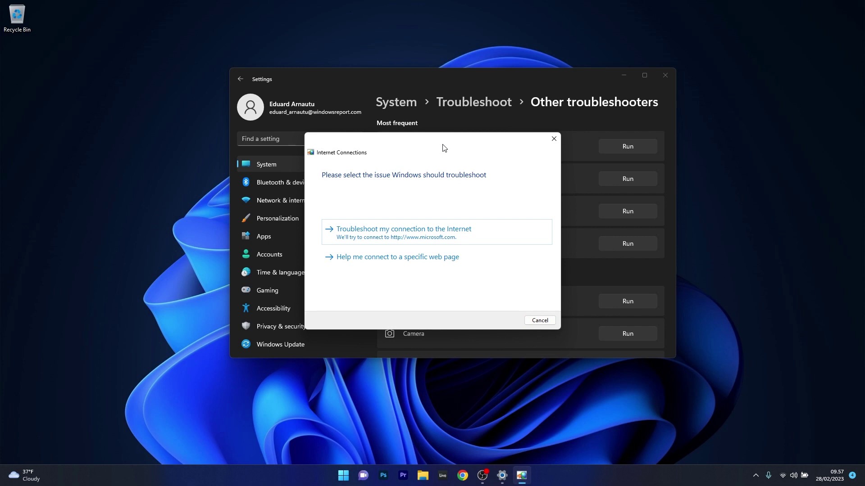
{"action": "left_click", "coordinate": [552, 143]}
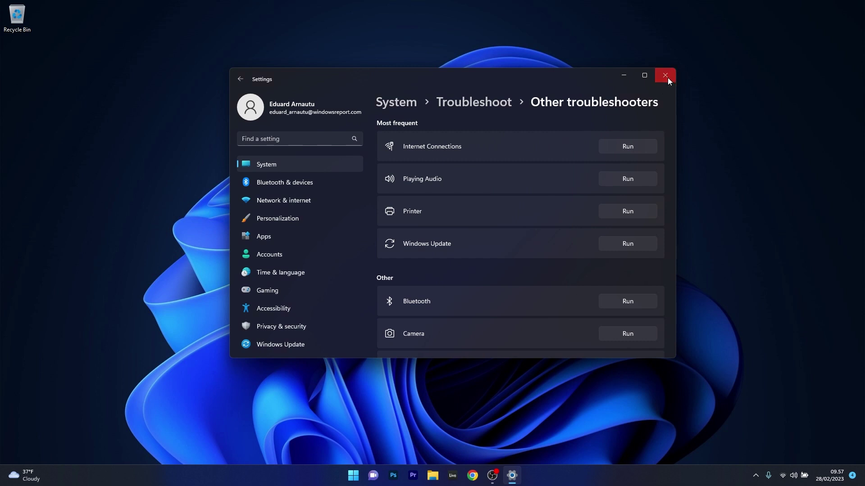
{"action": "left_click", "coordinate": [667, 77]}
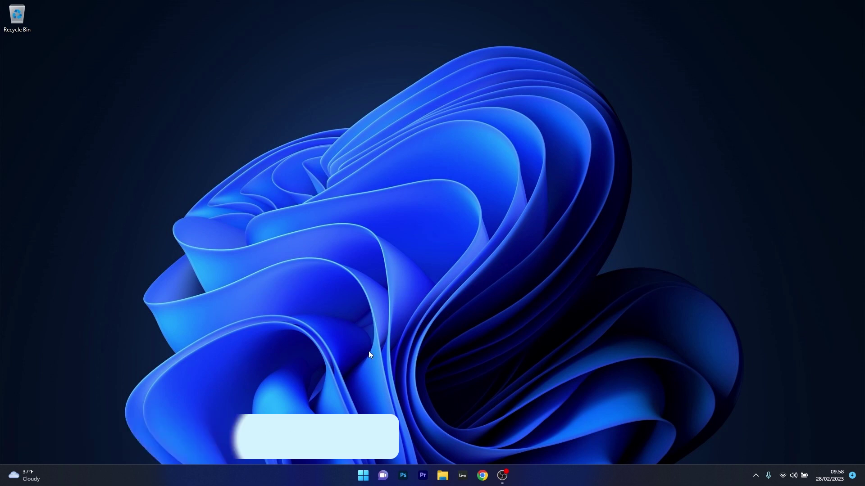
Enable 'Automatically detect settings' in Internet Options' Connections > LAN settings, confirming both dialogs with OK.
{"action": "left_click", "coordinate": [366, 478]}
{"action": "type", "text": "int"}
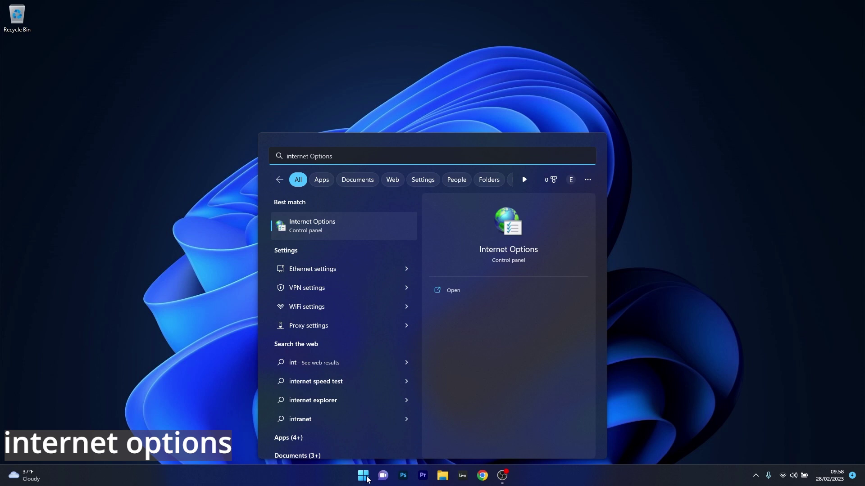
{"action": "left_click", "coordinate": [344, 225]}
{"action": "left_click_drag", "start_coordinate": [115, 15], "coordinate": [451, 85]}
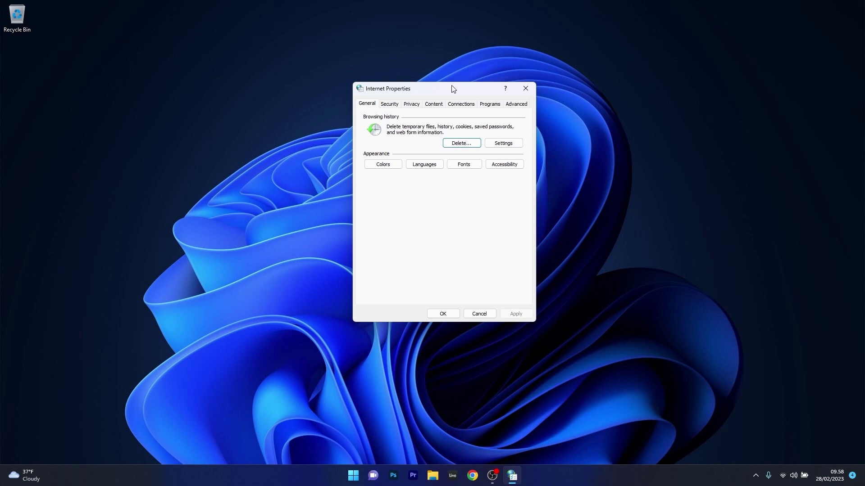
{"action": "left_click", "coordinate": [469, 105]}
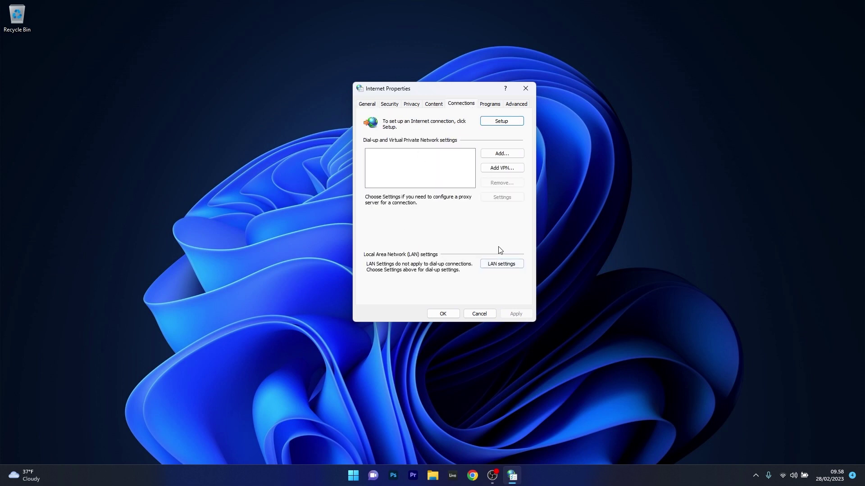
{"action": "left_click", "coordinate": [507, 268]}
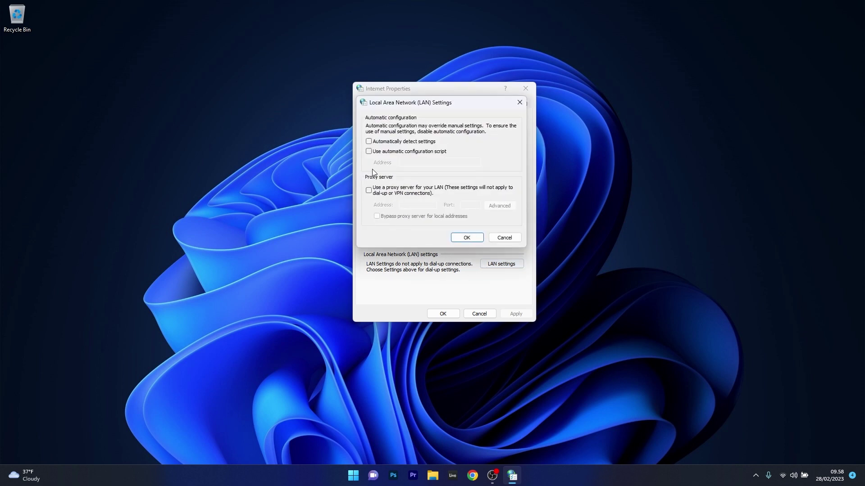
{"action": "left_click", "coordinate": [369, 142]}
{"action": "left_click", "coordinate": [466, 238]}
{"action": "left_click", "coordinate": [439, 313]}
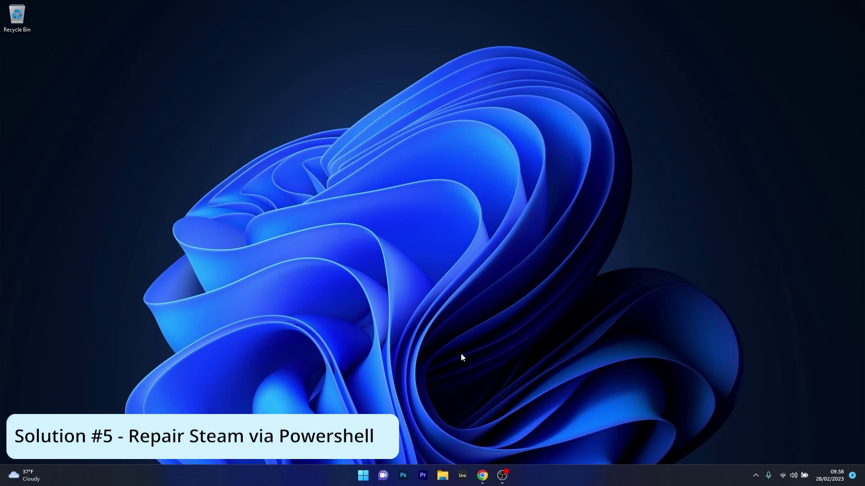
Paste the SteamService.exe /repair command into an administrator Terminal, then close the terminal.
{"action": "right_click", "coordinate": [363, 476]}
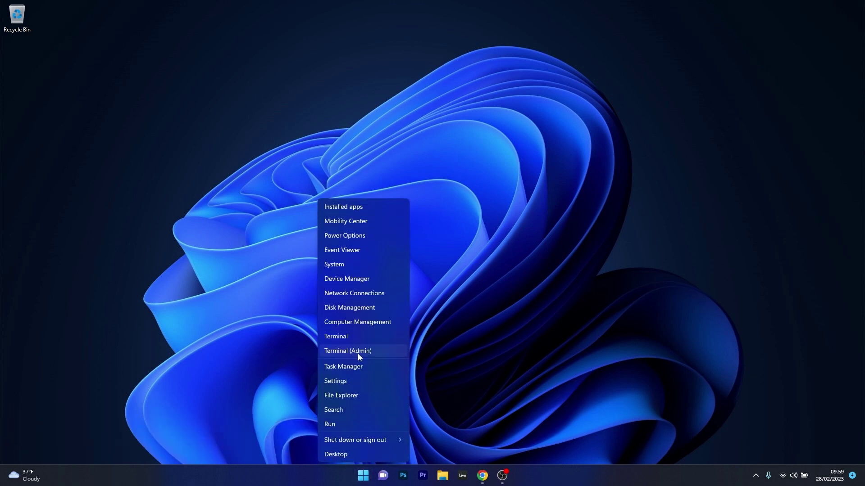
{"action": "left_click", "coordinate": [361, 352]}
{"action": "left_click_drag", "start_coordinate": [307, 47], "coordinate": [436, 72]}
{"action": "type", "text": "& \"C:\\Program Files (x86)\\Steam\\bin\\SteamService.exe\" /repair"}
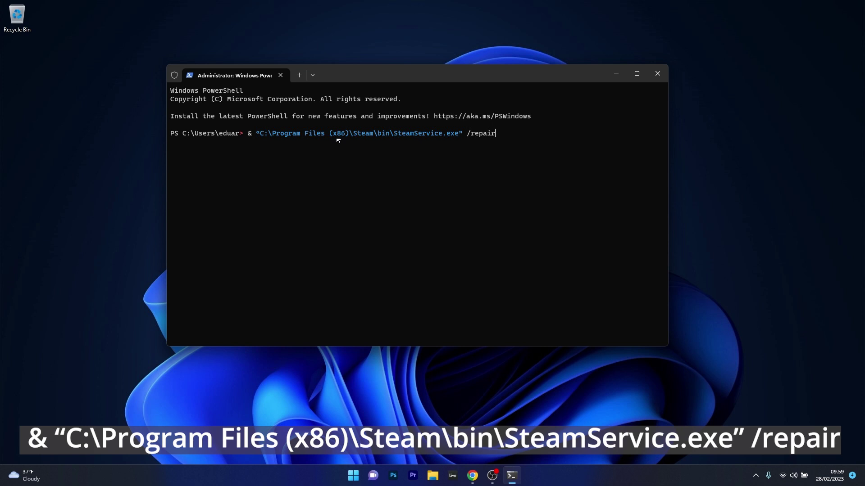
{"action": "left_click_drag", "start_coordinate": [509, 133], "coordinate": [250, 139]}
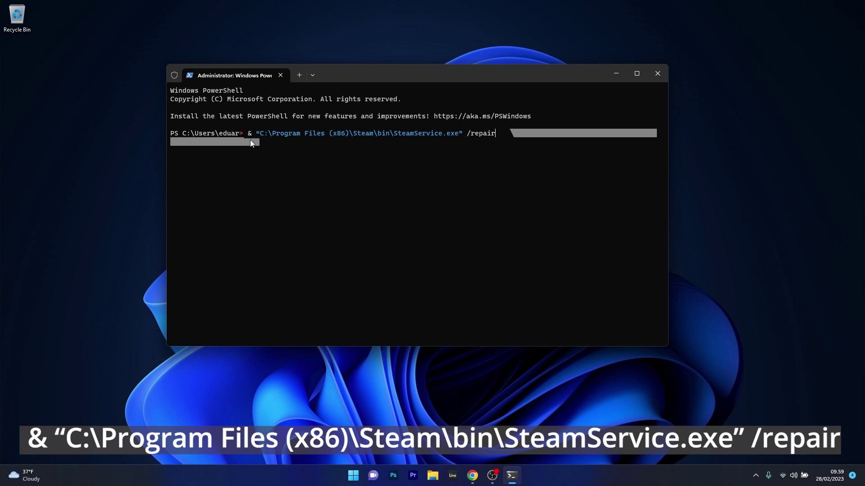
{"action": "left_click", "coordinate": [250, 139]}
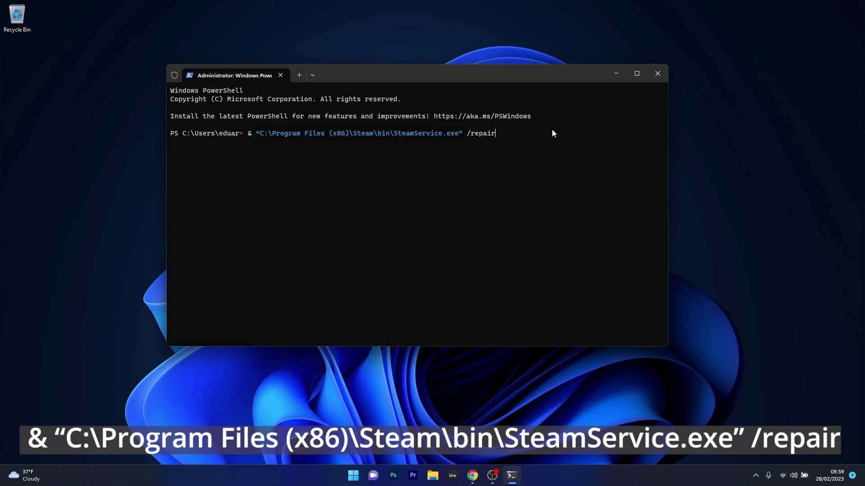
{"action": "left_click", "coordinate": [666, 76]}
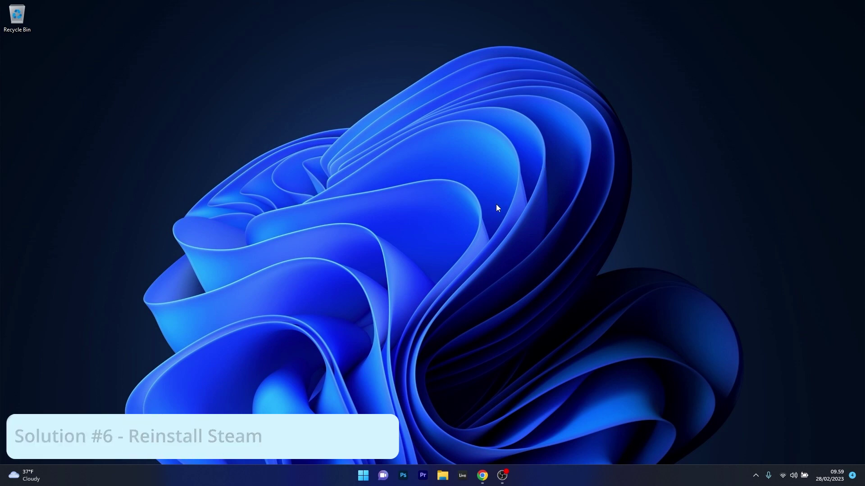
{"action": "left_click", "coordinate": [363, 476]}
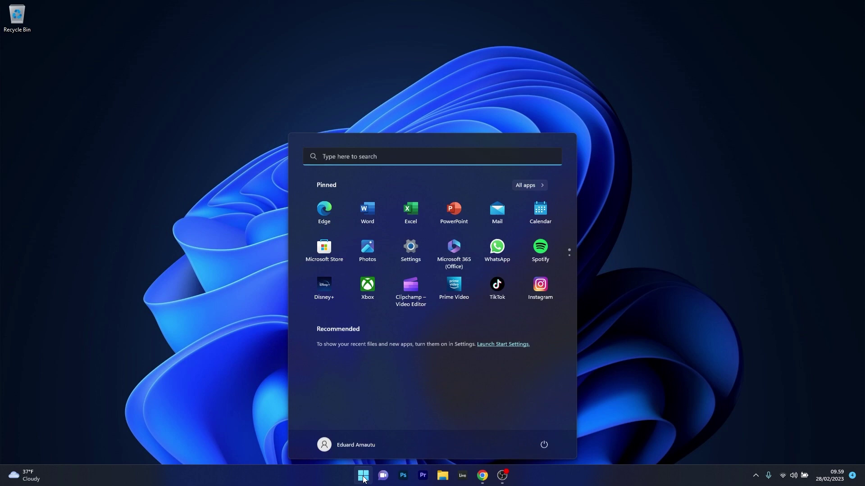
{"action": "left_click", "coordinate": [410, 245]}
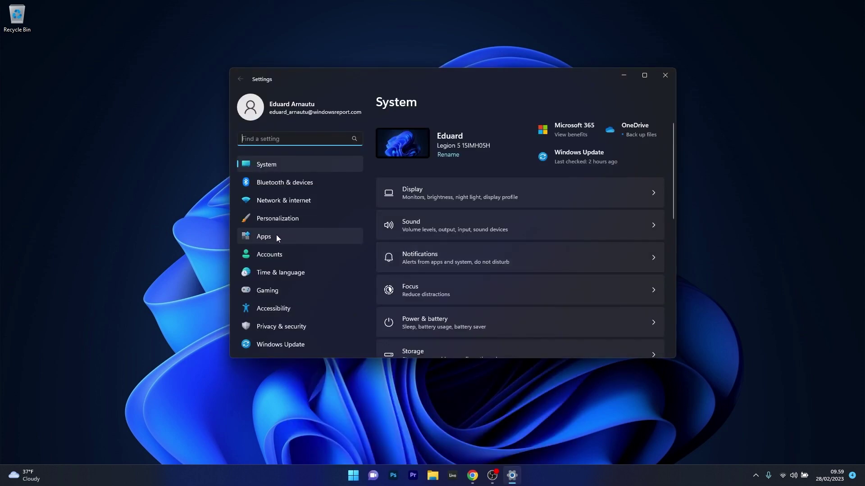
{"action": "left_click", "coordinate": [277, 237]}
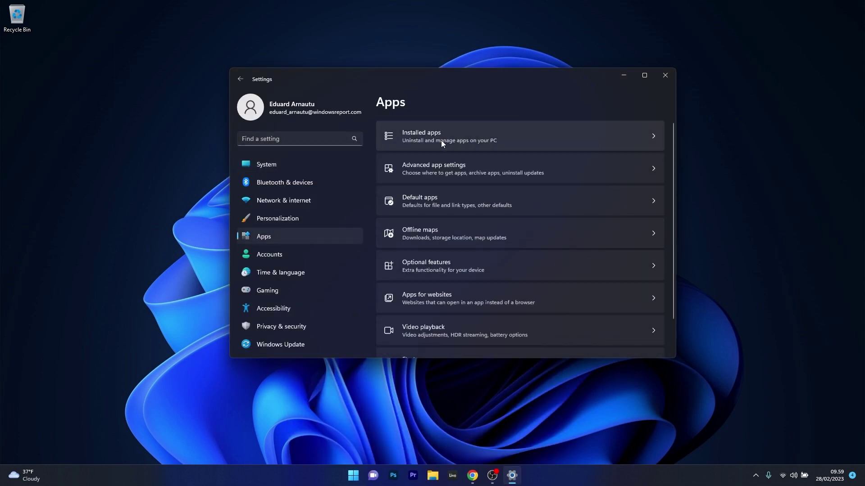
{"action": "left_click", "coordinate": [642, 134]}
{"action": "left_click_drag", "start_coordinate": [674, 129], "coordinate": [666, 301]}
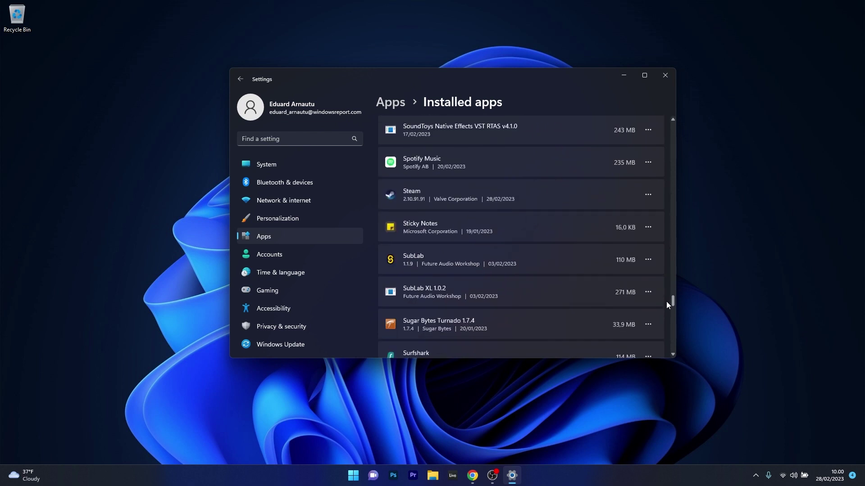
{"action": "left_click", "coordinate": [649, 195]}
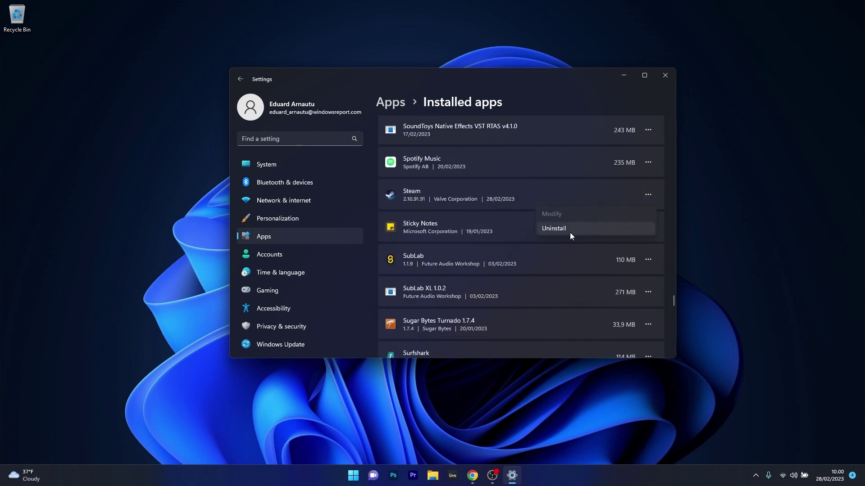
{"action": "left_click", "coordinate": [647, 196]}
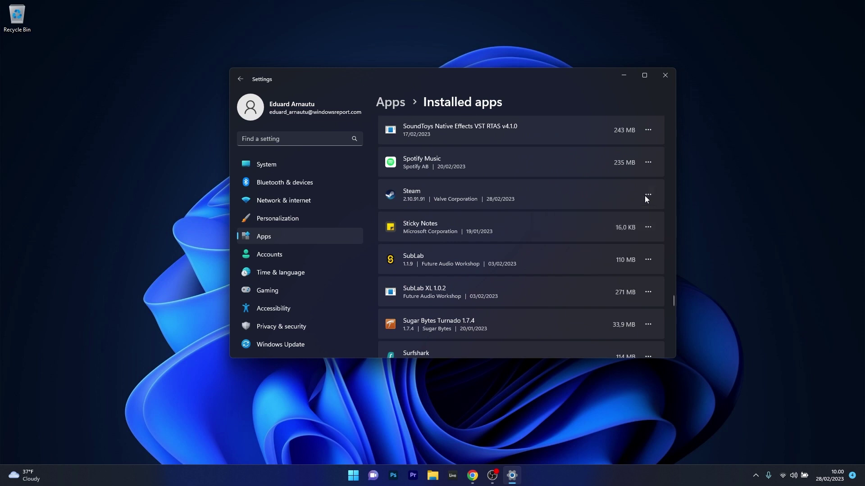
{"action": "left_click", "coordinate": [624, 76]}
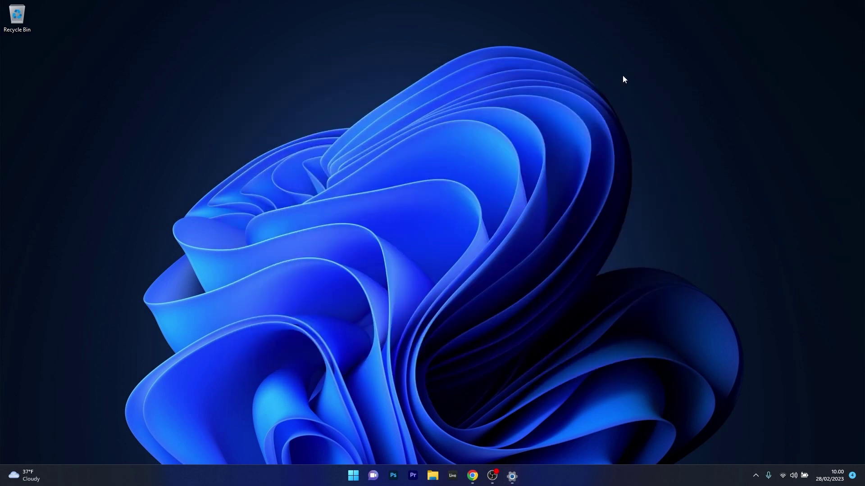
Use Install Steam on the Steam store page and save SteamSetup to the Desktop.
{"action": "left_click", "coordinate": [472, 475]}
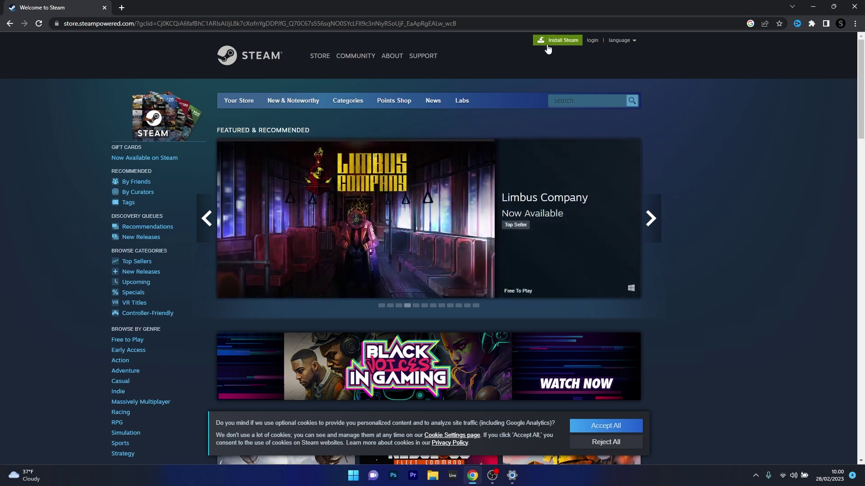
{"action": "left_click", "coordinate": [548, 44]}
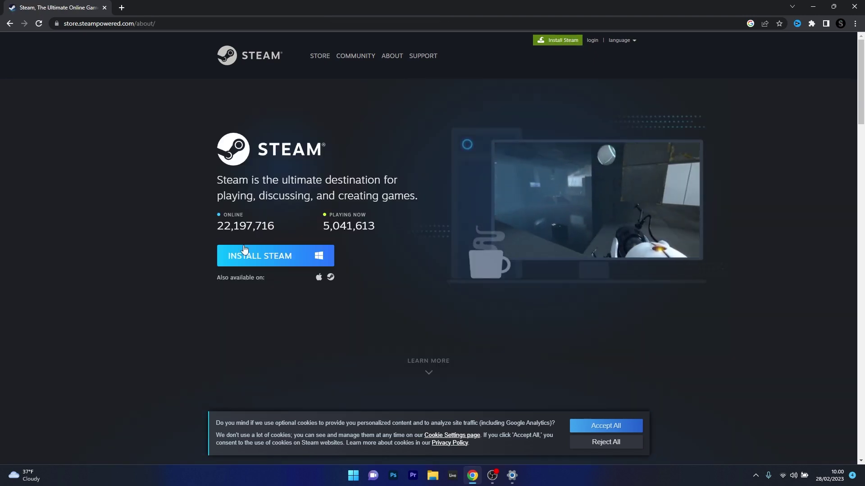
{"action": "left_click", "coordinate": [289, 259]}
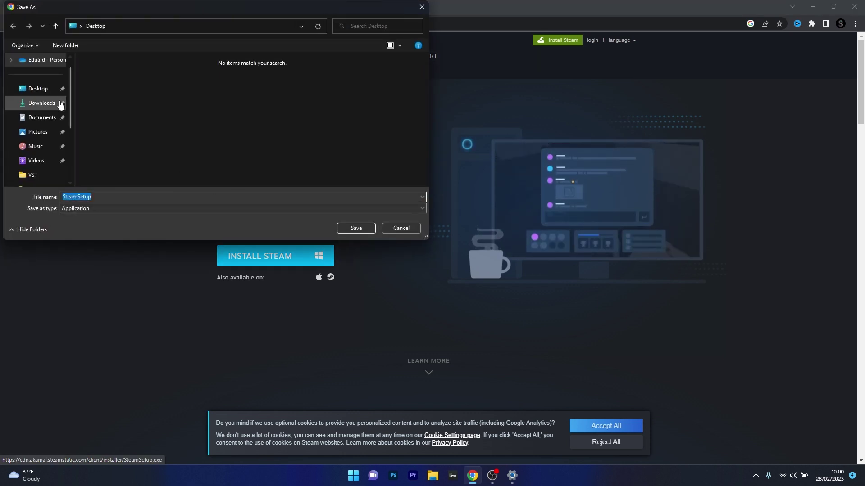
{"action": "left_click", "coordinate": [44, 90]}
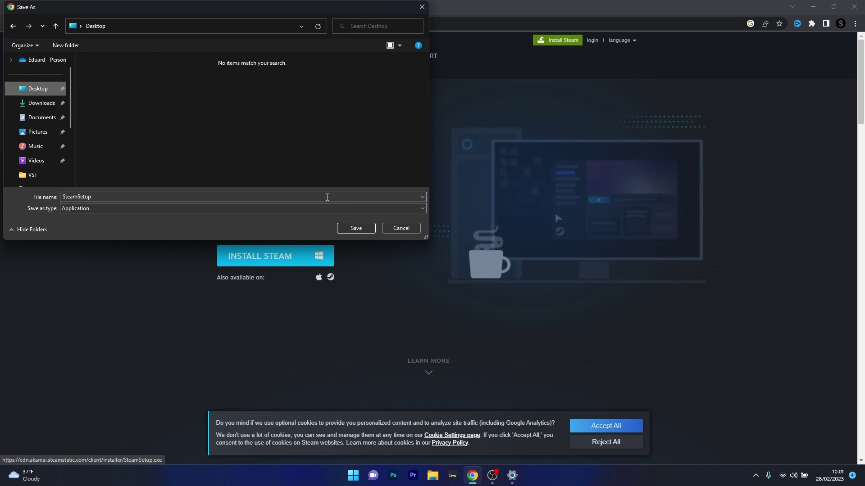
{"action": "left_click", "coordinate": [353, 229]}
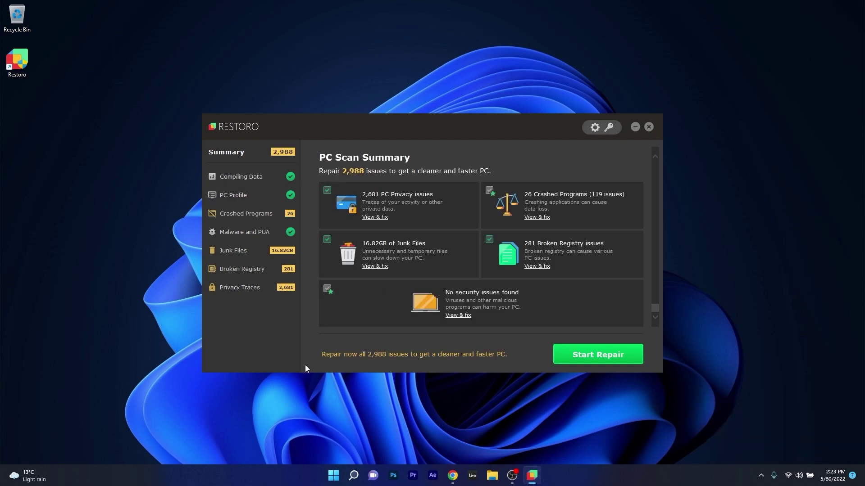
Scroll through Restoro's scan summary and show the PC Profile hardware details.
{"action": "scroll", "coordinate": [368, 307], "scroll_direction": "up", "scroll_amount": 5}
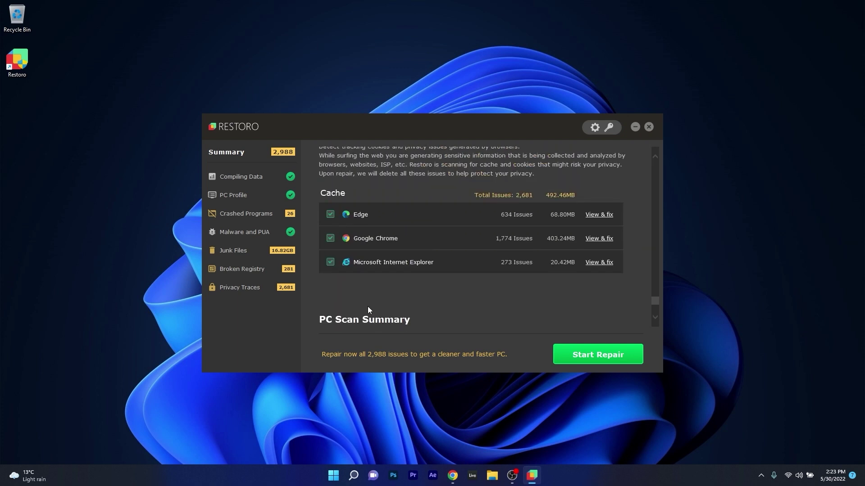
{"action": "left_click_drag", "start_coordinate": [653, 298], "coordinate": [656, 157]}
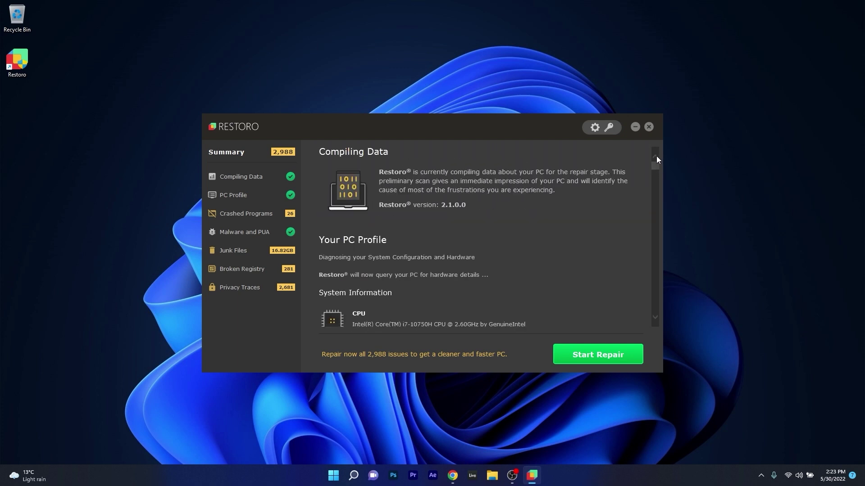
{"action": "left_click", "coordinate": [240, 197]}
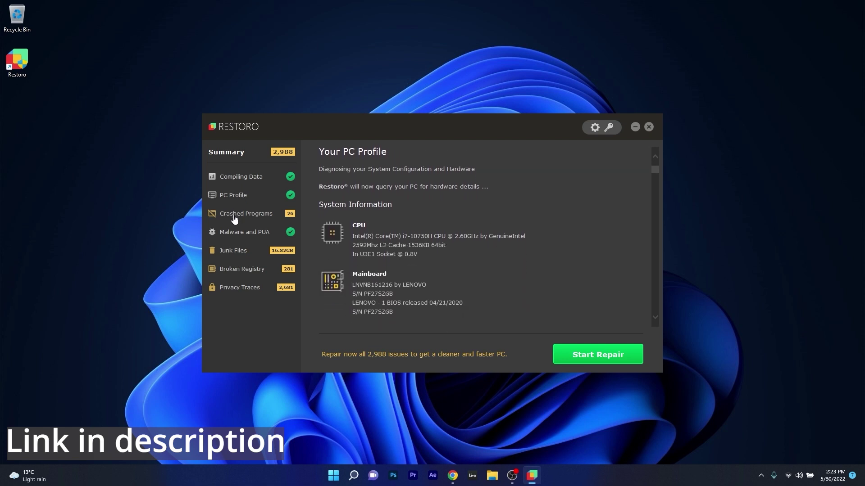